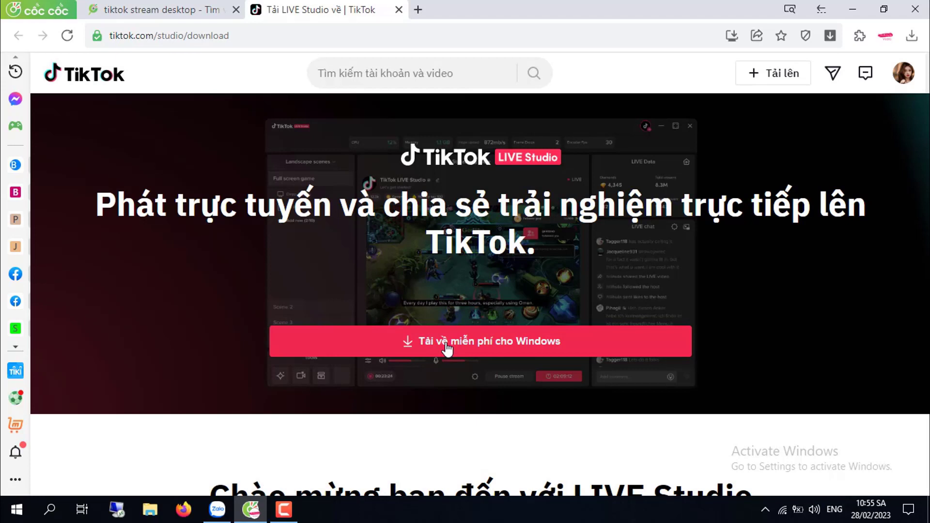
Step: Download the LIVE Studio installer for Windows and dismiss the save prompt
click(446, 345)
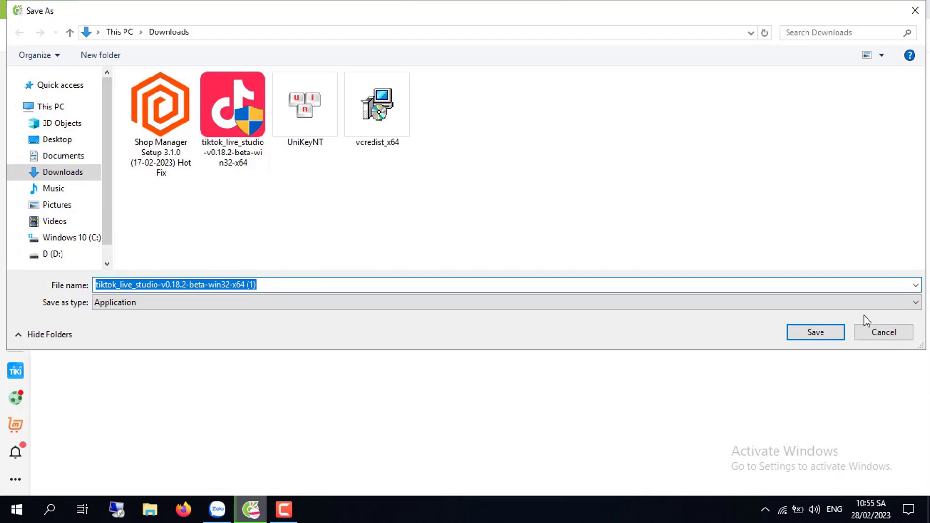
click(914, 11)
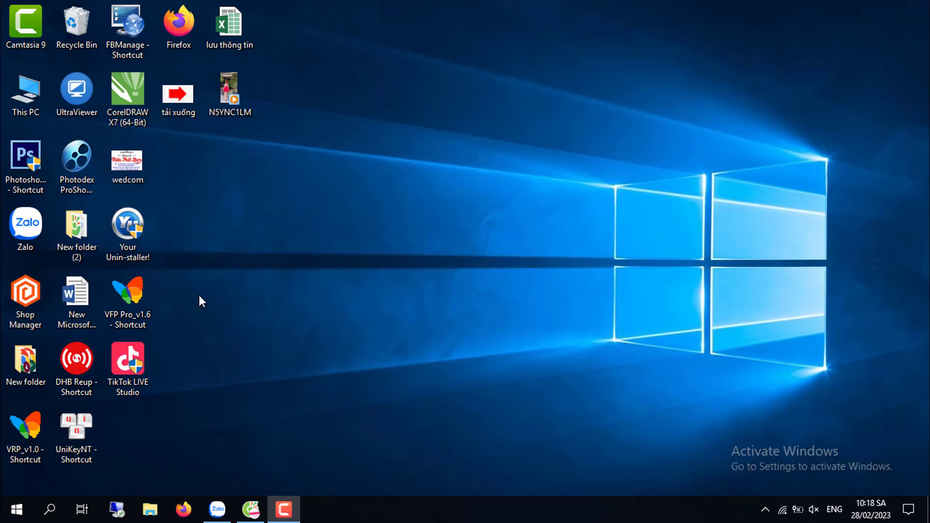
Step: Launch TikTok LIVE Studio and log in with the account's email or username and password
double_click(141, 344)
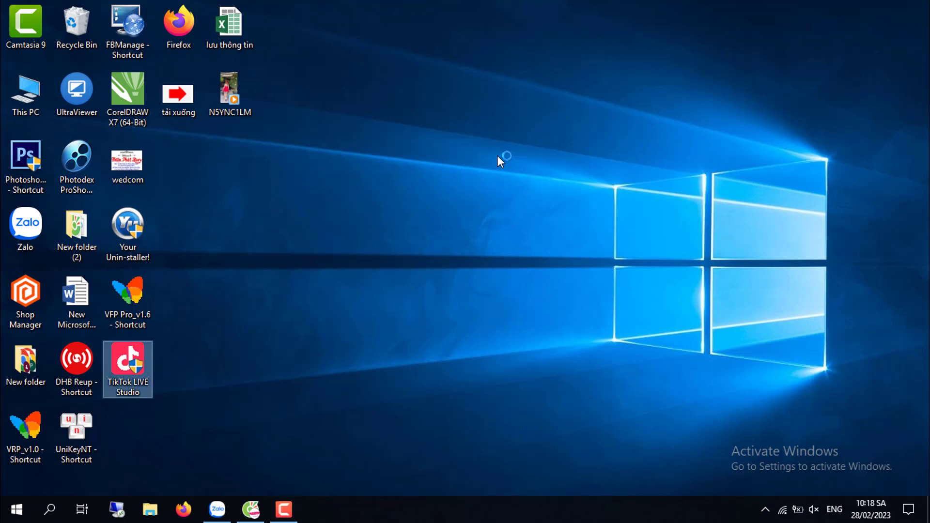
click(492, 262)
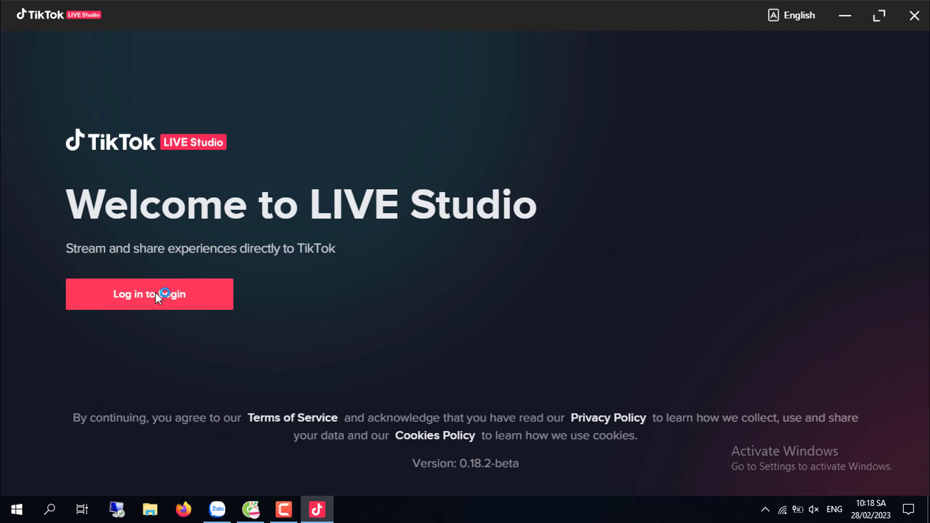
click(155, 292)
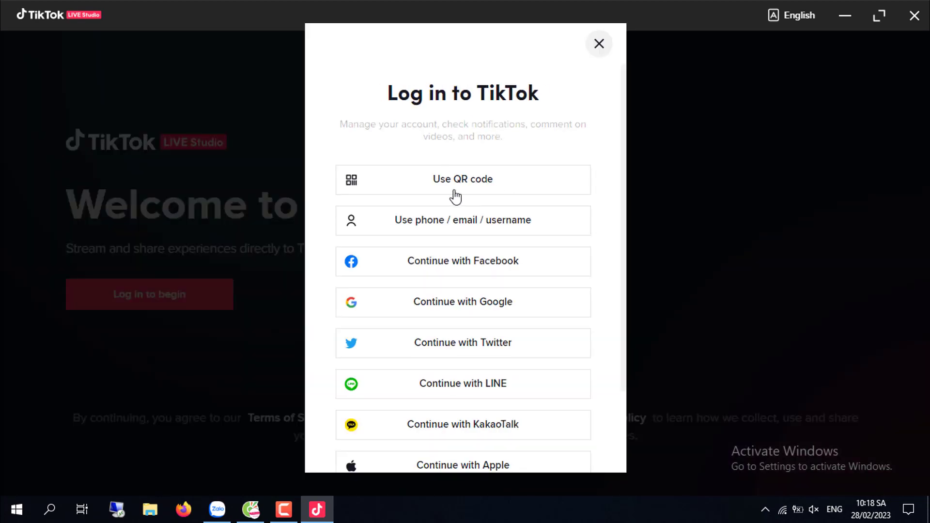
click(504, 224)
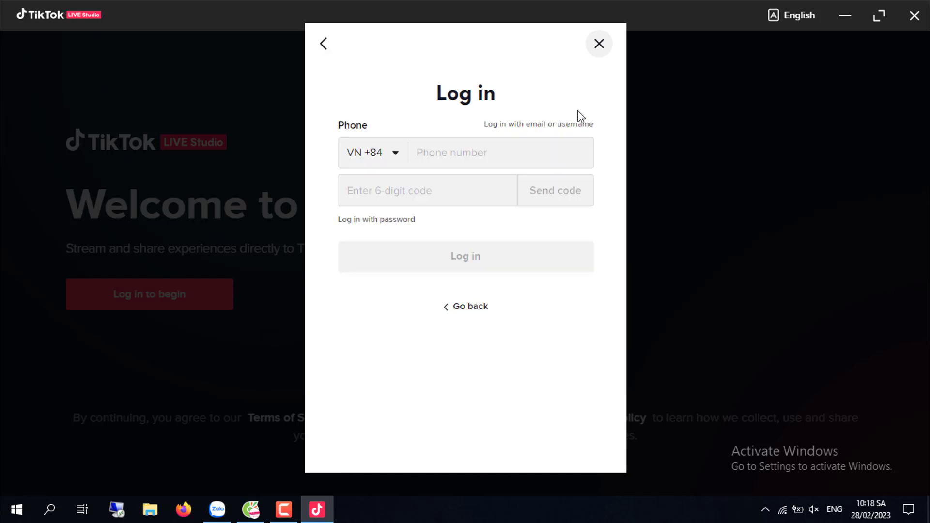
click(540, 127)
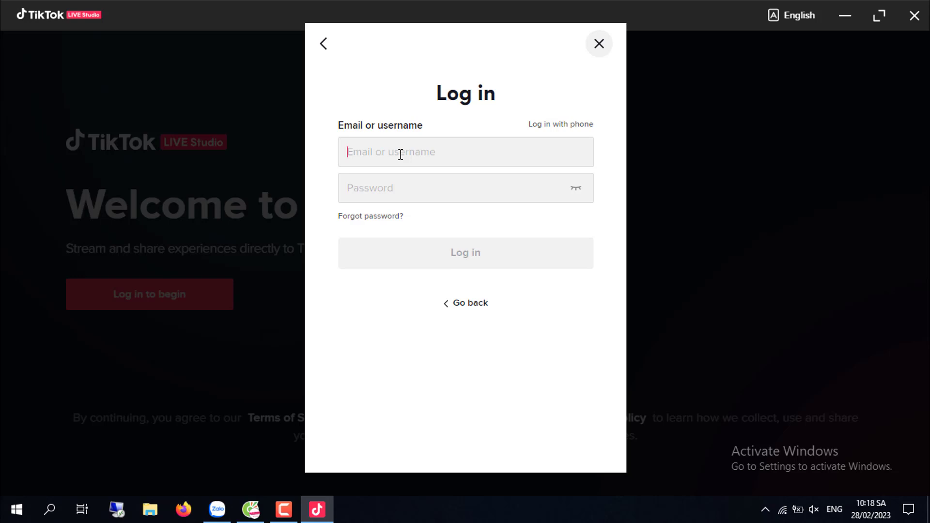
text(gw1gjuzsbm)
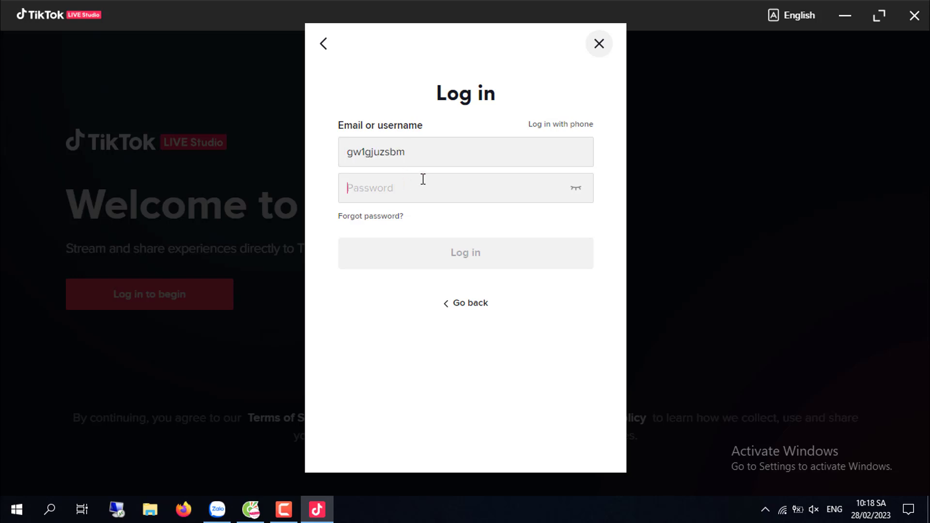
text(a)
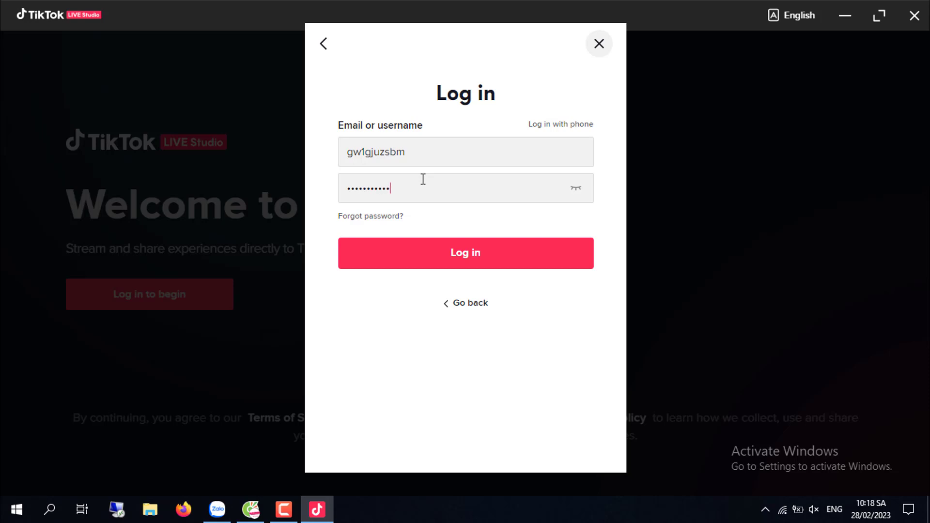
click(519, 255)
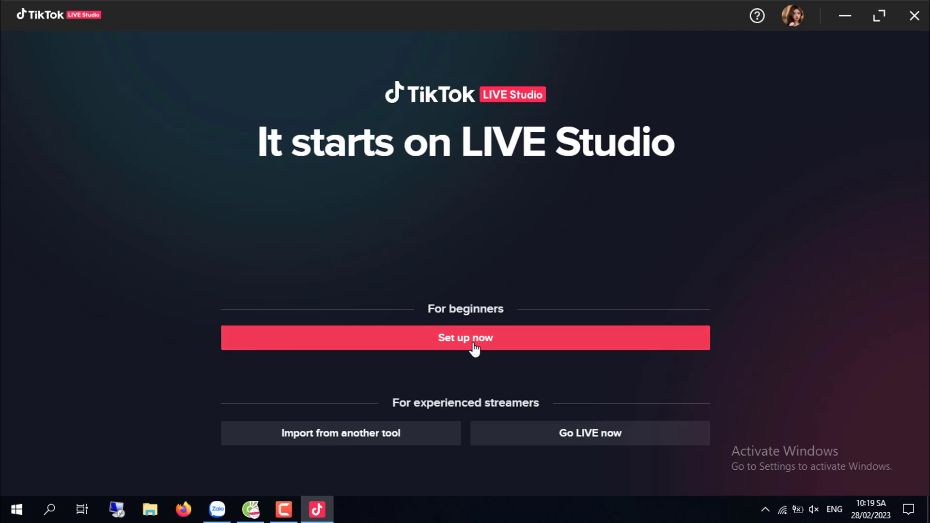
Step: Skip the guided setup, start the tutorial, and acknowledge the access expiry notice
click(571, 441)
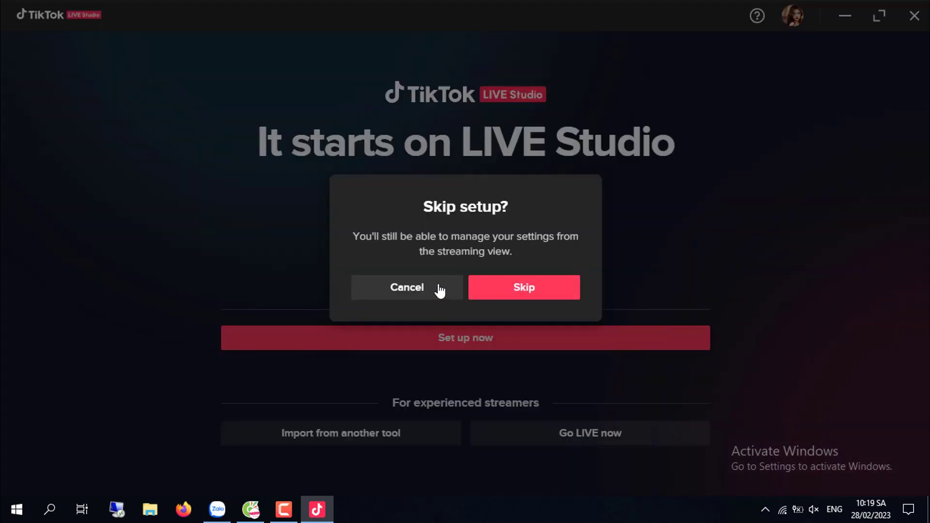
click(533, 286)
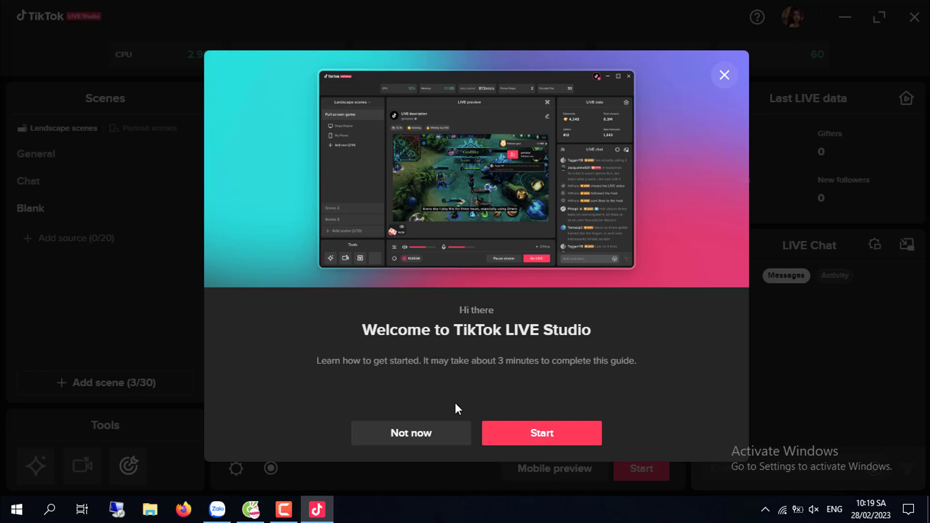
click(567, 439)
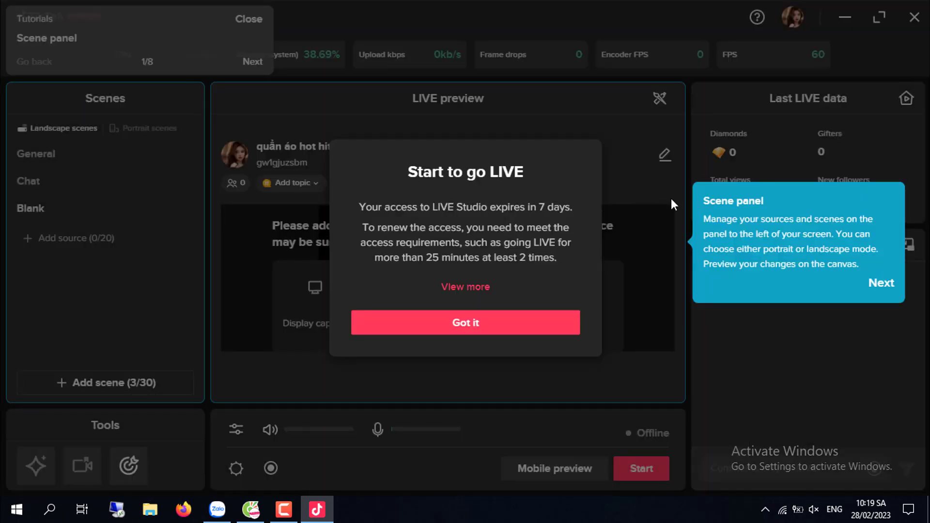
click(507, 322)
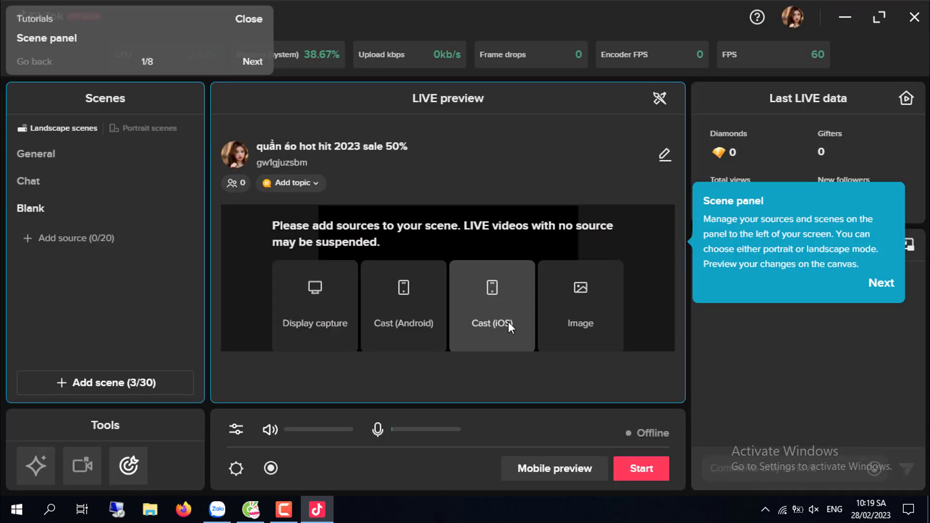
Step: Step through all eight tutorial tips to the end
click(881, 283)
click(190, 382)
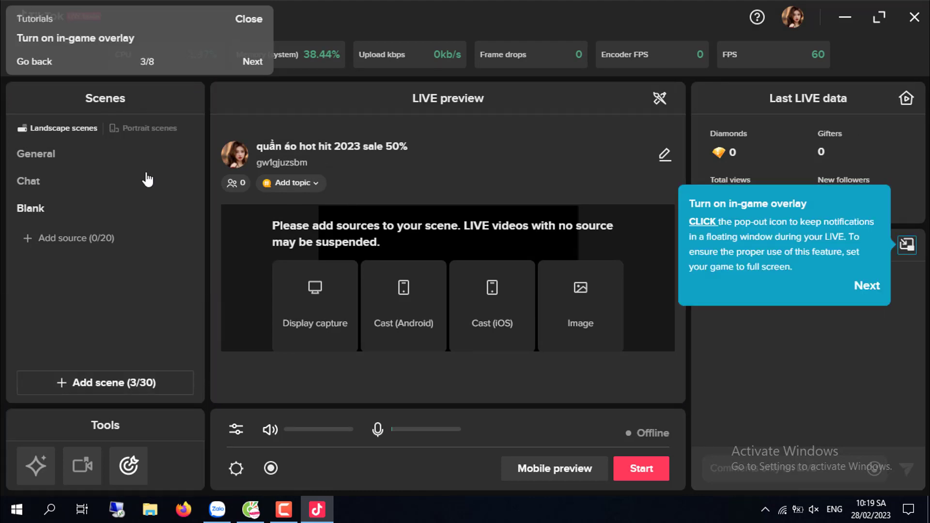
click(862, 287)
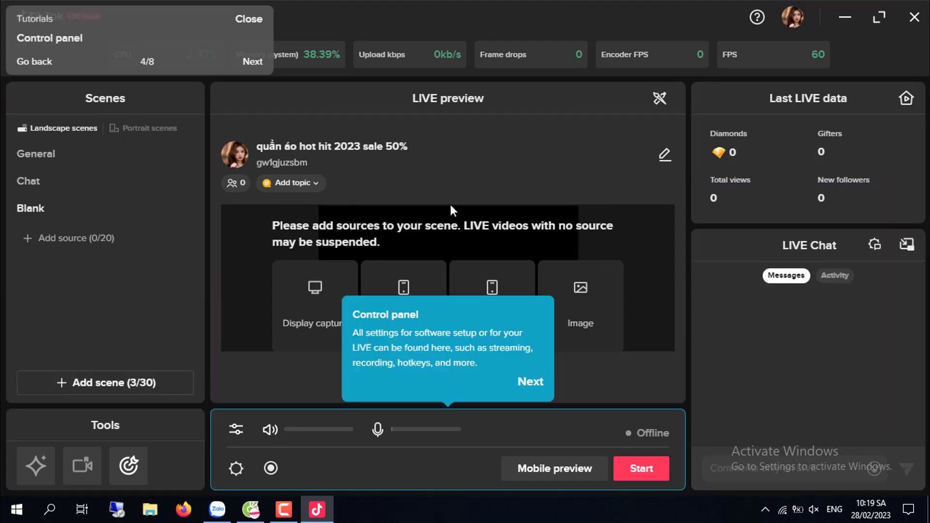
click(532, 385)
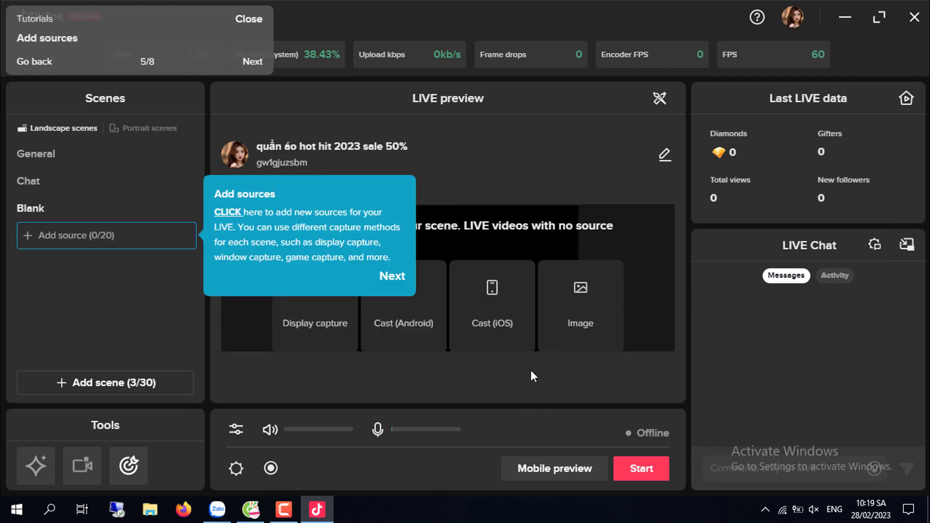
click(393, 275)
click(397, 357)
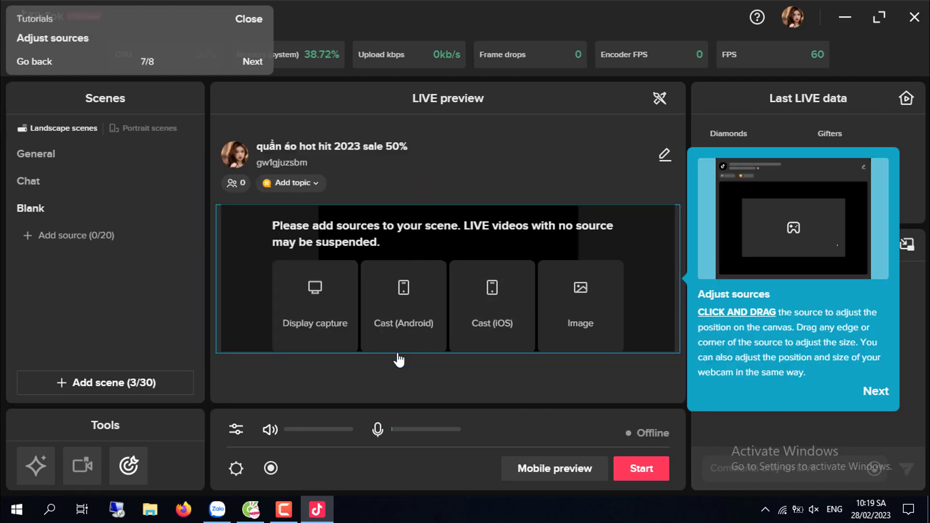
click(876, 391)
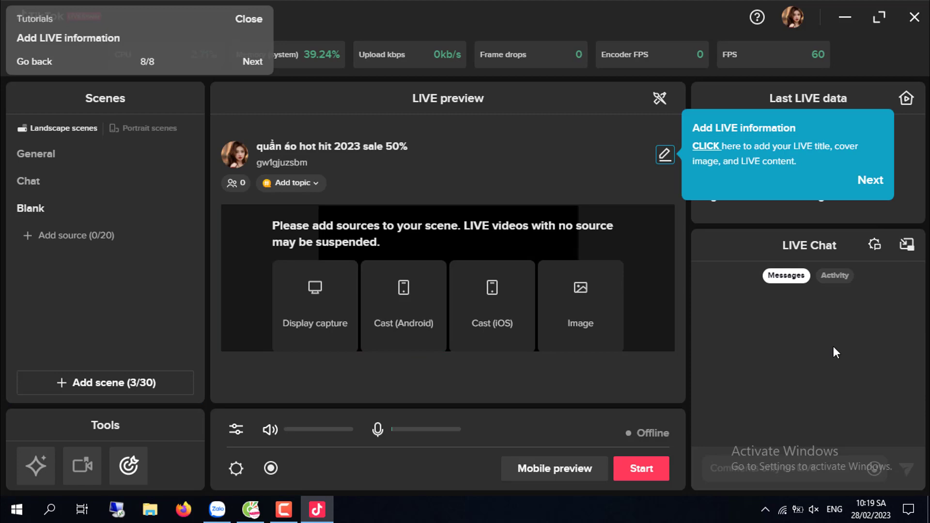
click(871, 183)
Step: Dismiss the all-set message and start adding a Video source
click(455, 357)
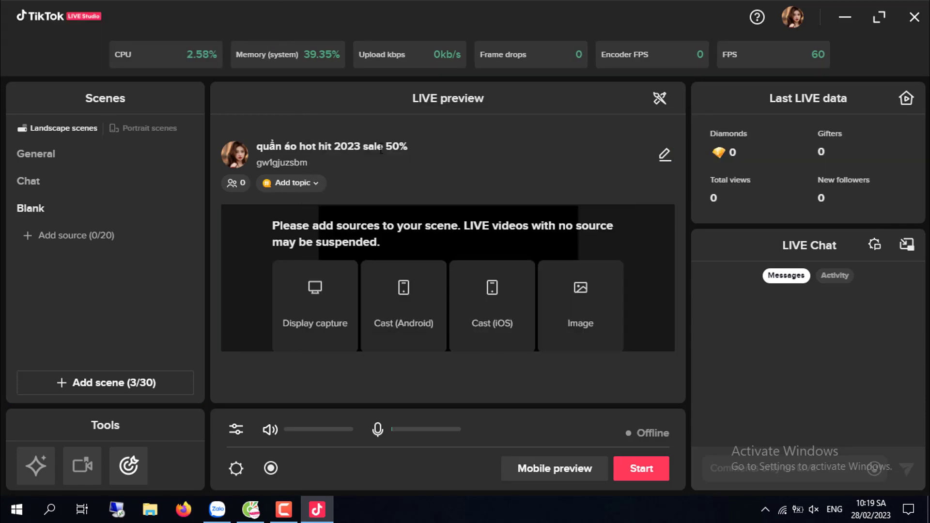
scroll(342, 275, down, 3)
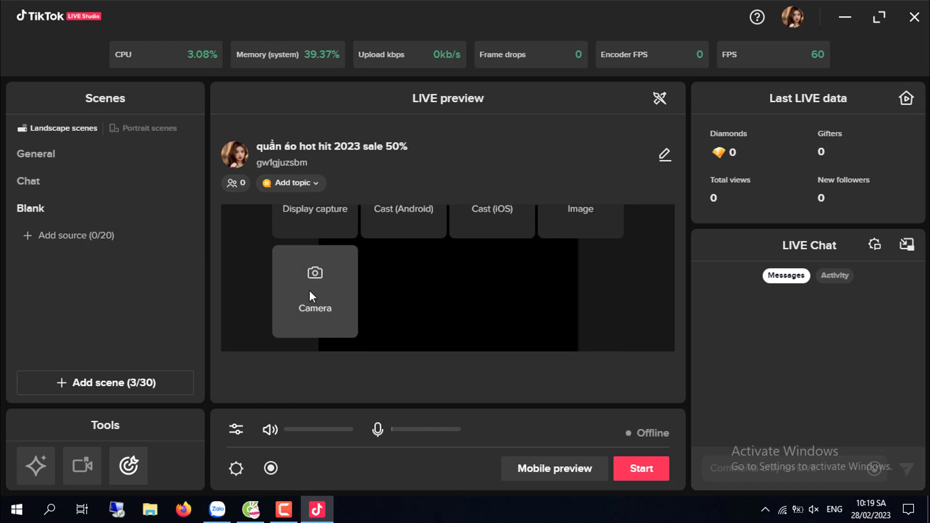
click(80, 236)
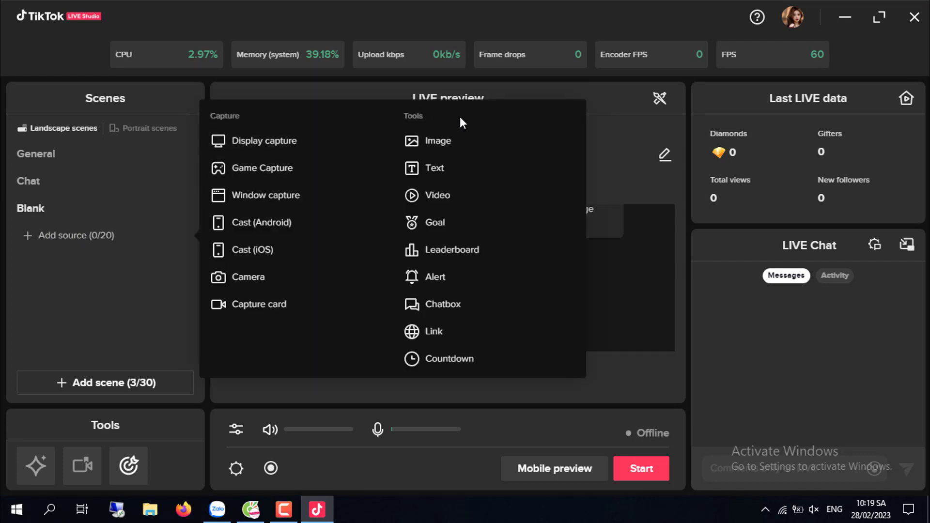
click(463, 201)
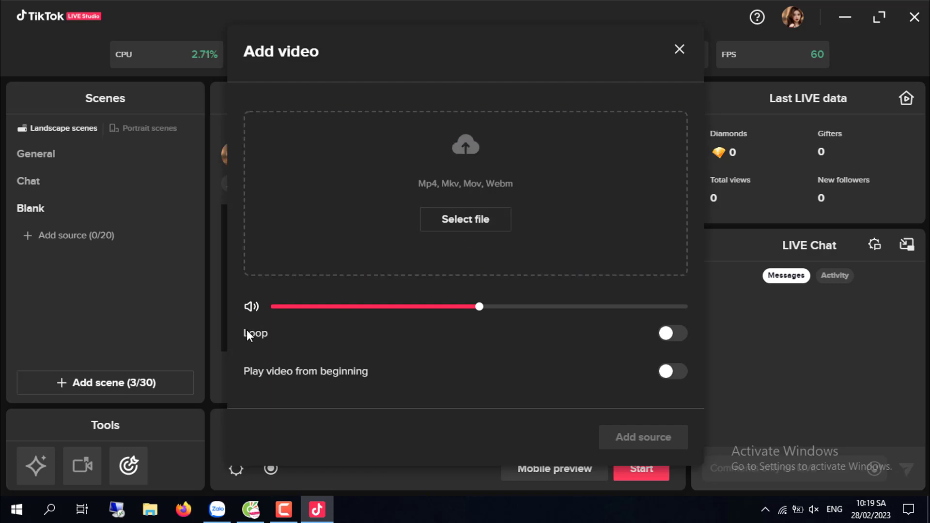
Step: Turn Loop and Play video from beginning off, and set the volume to maximum
click(678, 334)
click(665, 371)
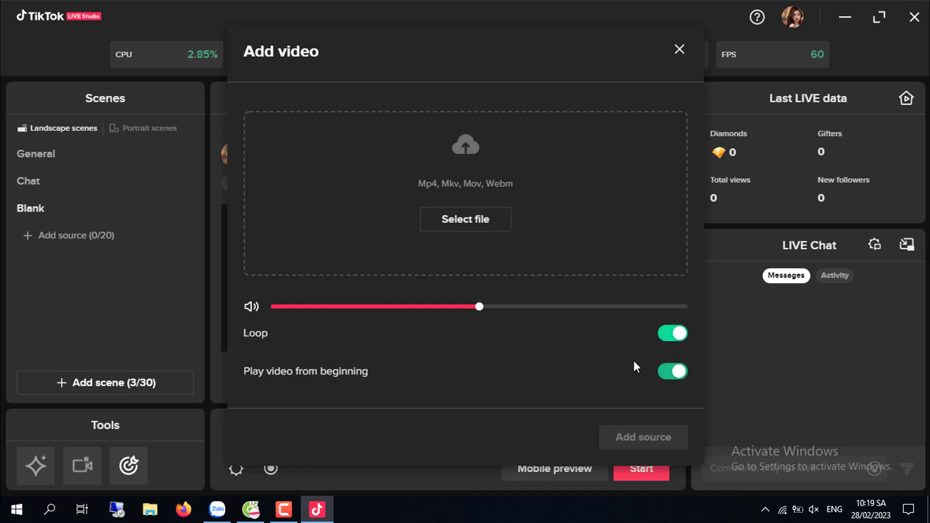
click(675, 334)
click(673, 371)
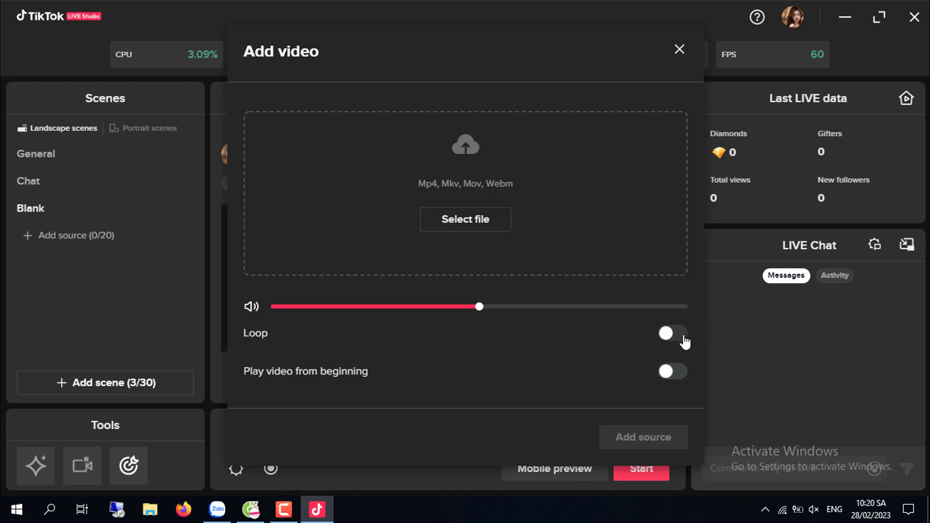
click(683, 335)
click(677, 372)
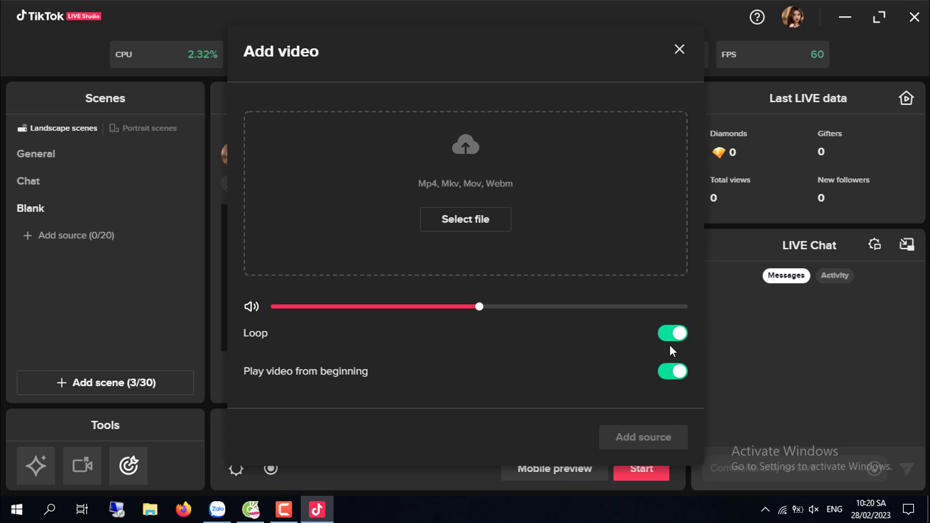
click(668, 335)
click(671, 372)
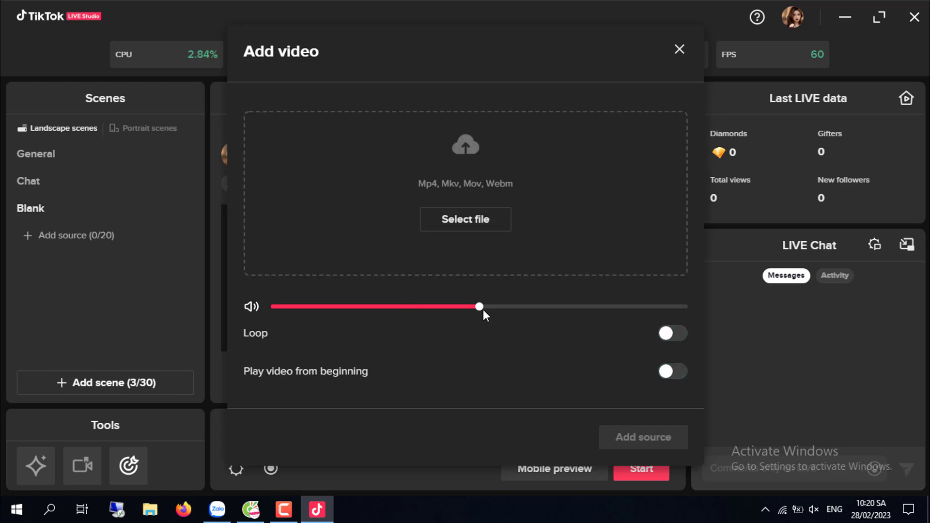
drag(480, 310, 686, 314)
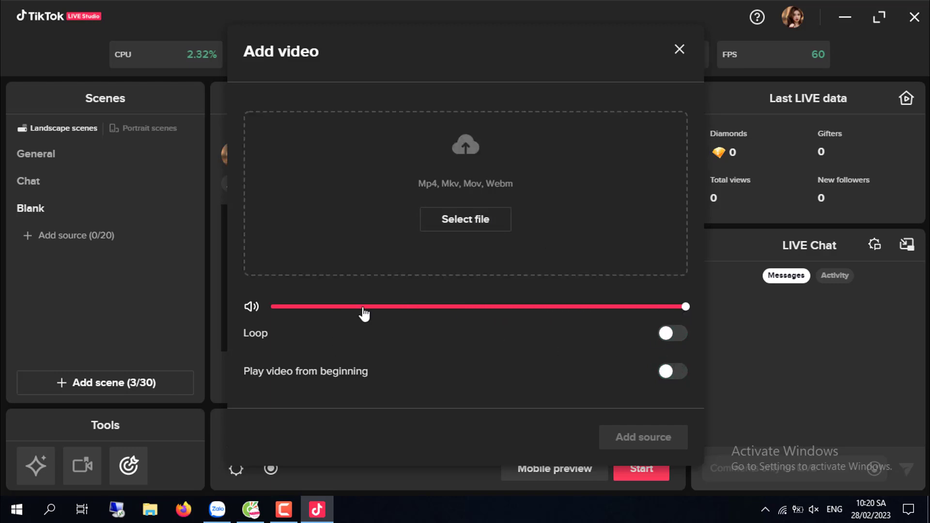
Step: Pick the 'Ngày 3 (19h)' video file and add it as a source to the Blank scene
click(479, 226)
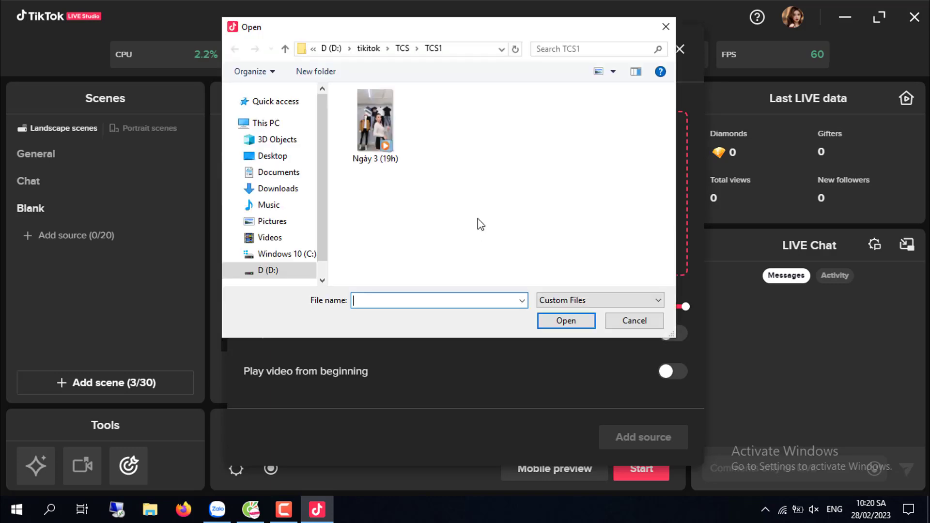
click(385, 122)
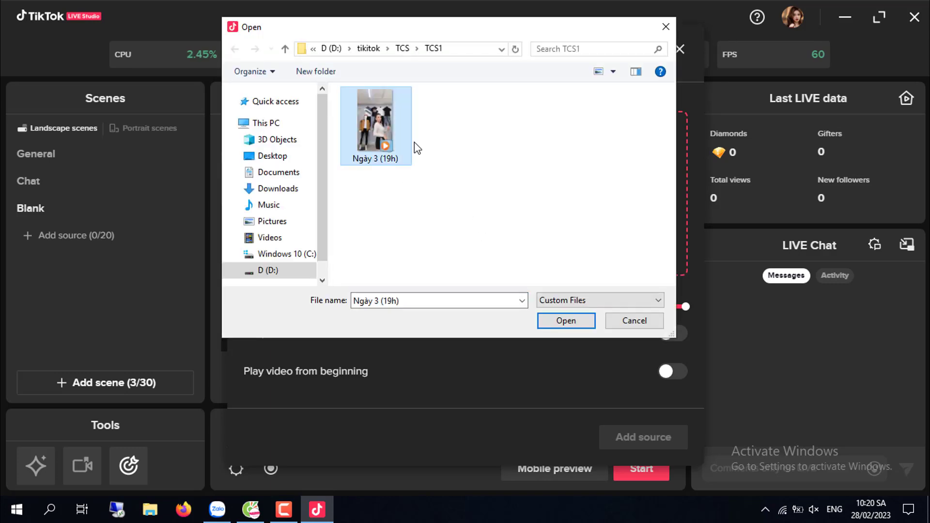
click(543, 321)
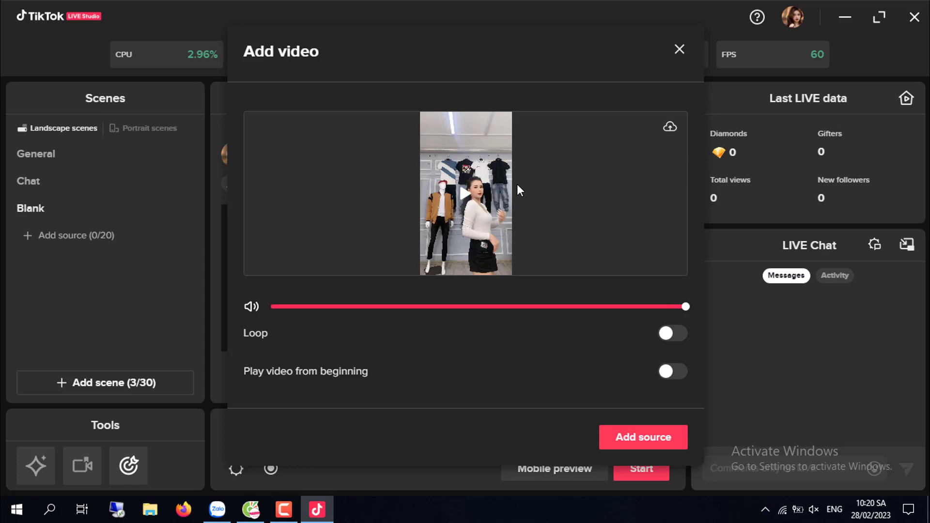
click(650, 441)
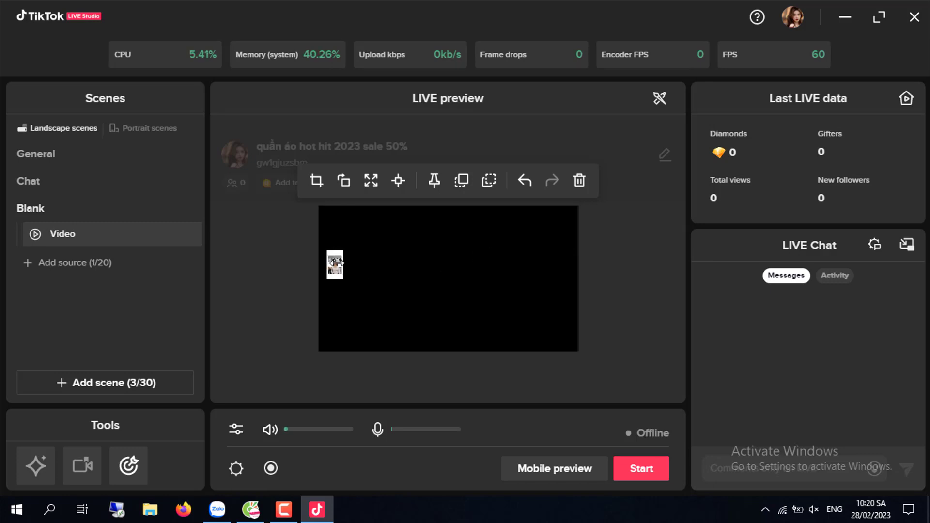
Step: Stretch the video to the preview's full height, centre it horizontally, and check the Mobile preview
drag(335, 266, 435, 275)
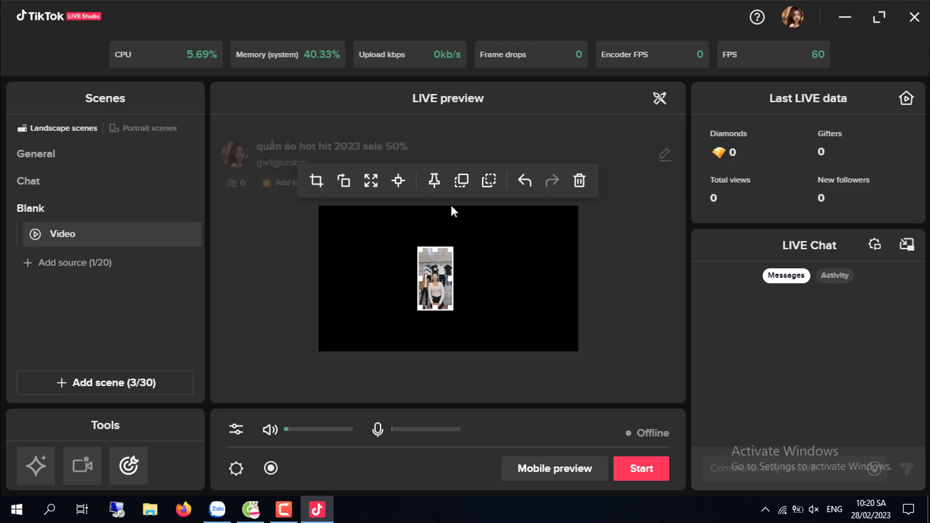
drag(436, 312, 428, 350)
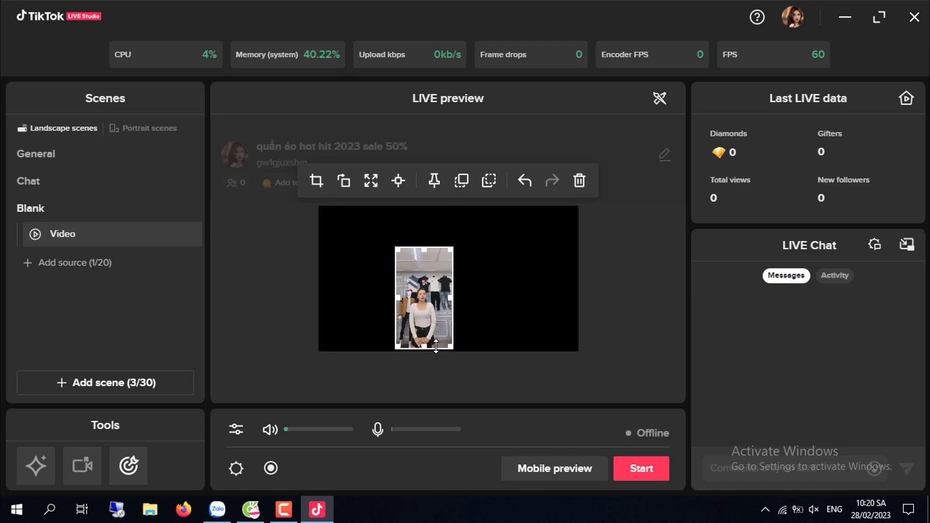
drag(419, 255, 420, 206)
drag(465, 274, 477, 274)
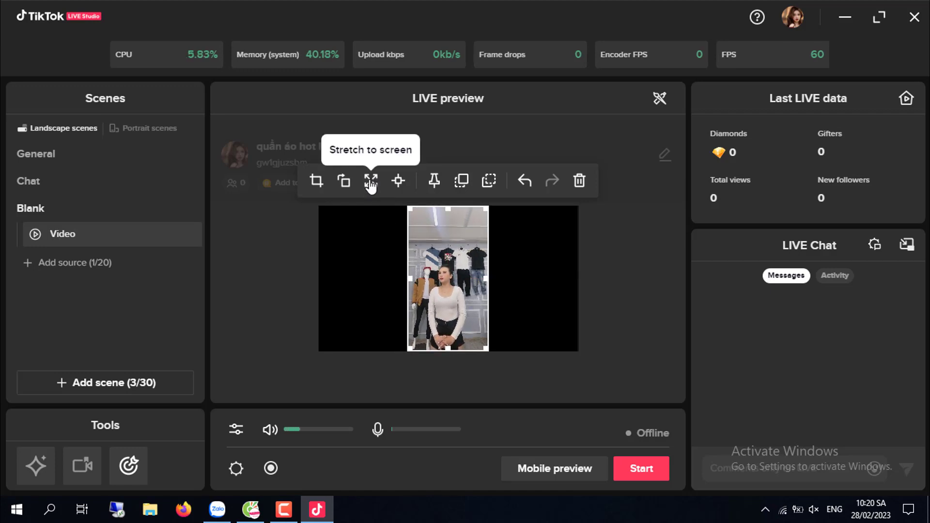
mouse_move(487, 279)
mouse_down()
mouse_move(494, 277)
mouse_move(484, 277)
mouse_up()
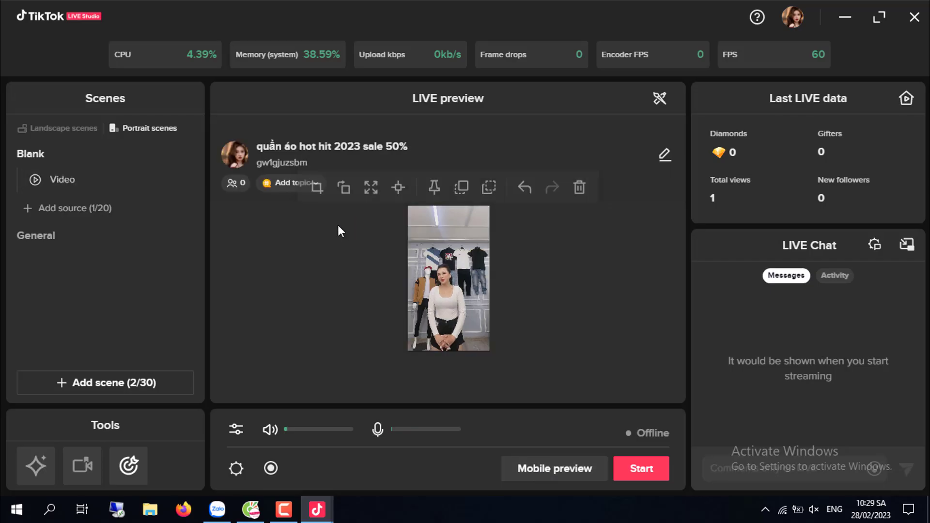
click(338, 227)
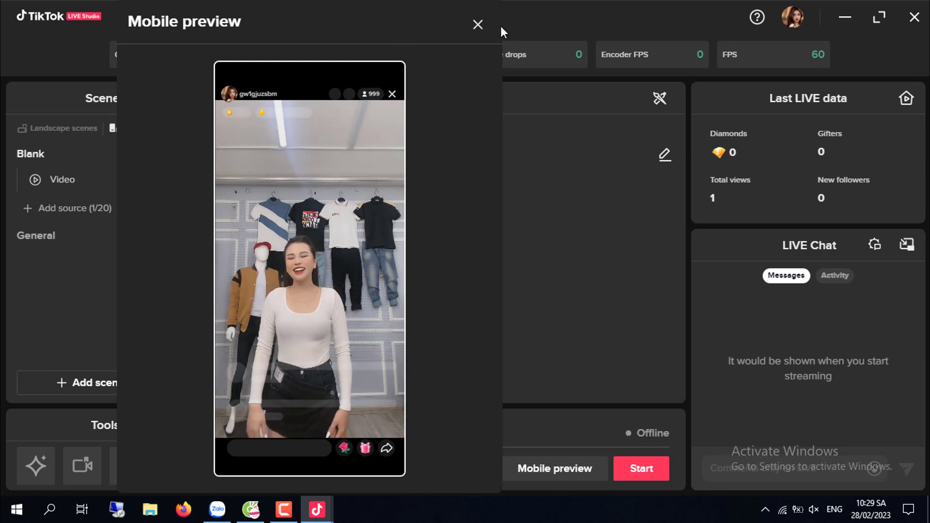
Step: Close the Mobile preview window after checking the portrait layout
click(478, 24)
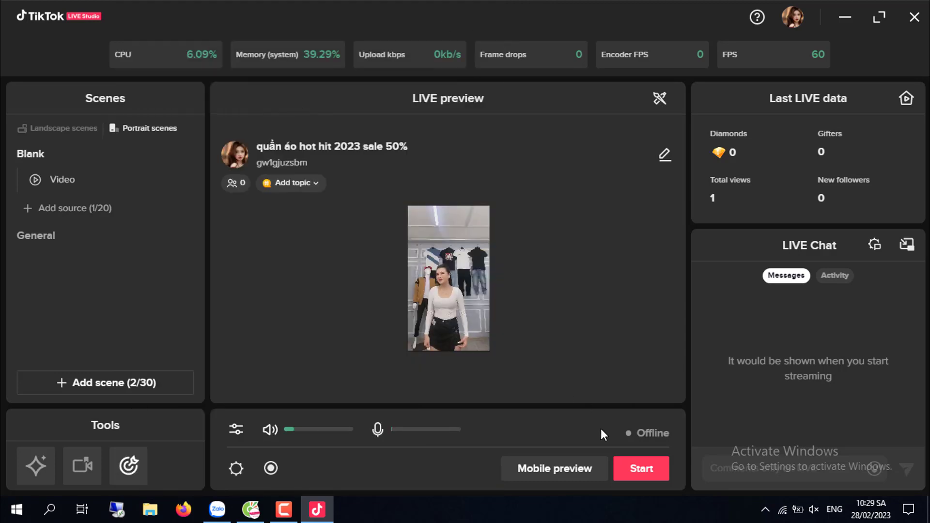
Step: Go LIVE under the Shopping topic with title 'quần áo hot hit 2023 sale 50%'
click(644, 470)
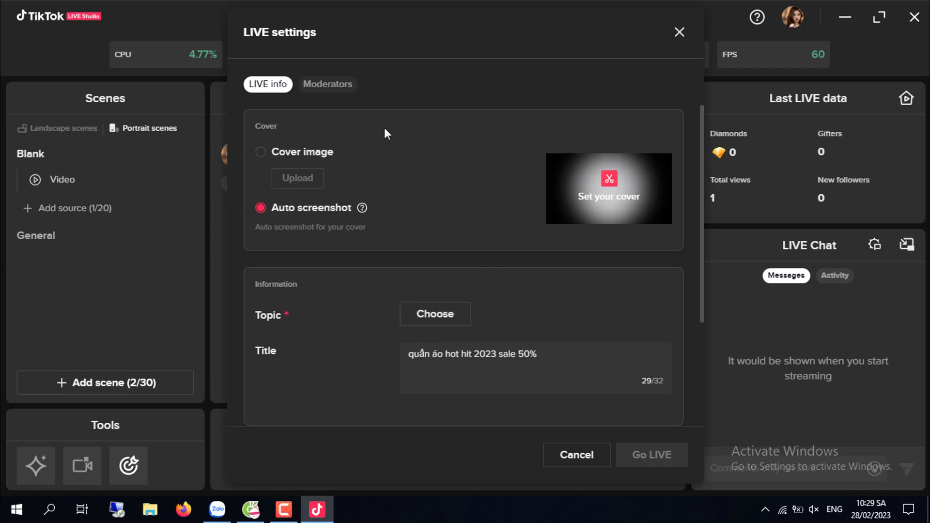
click(434, 313)
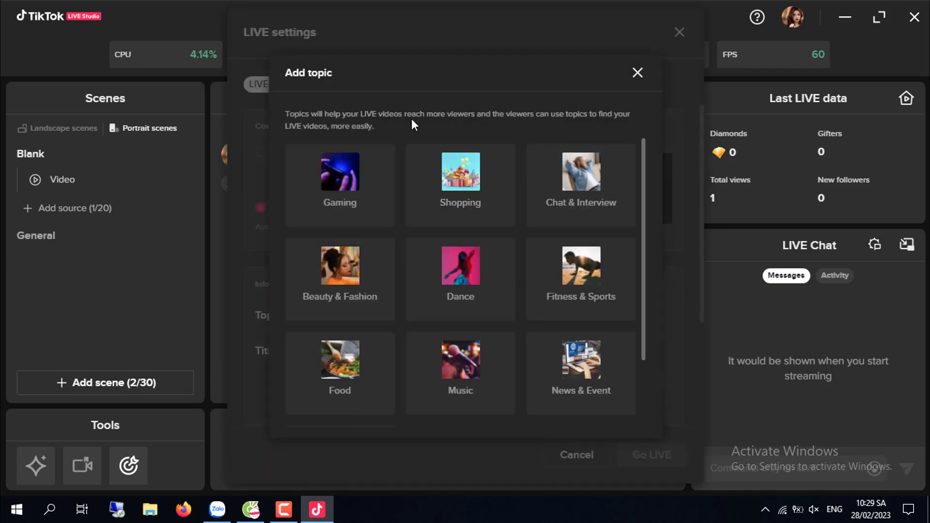
click(467, 180)
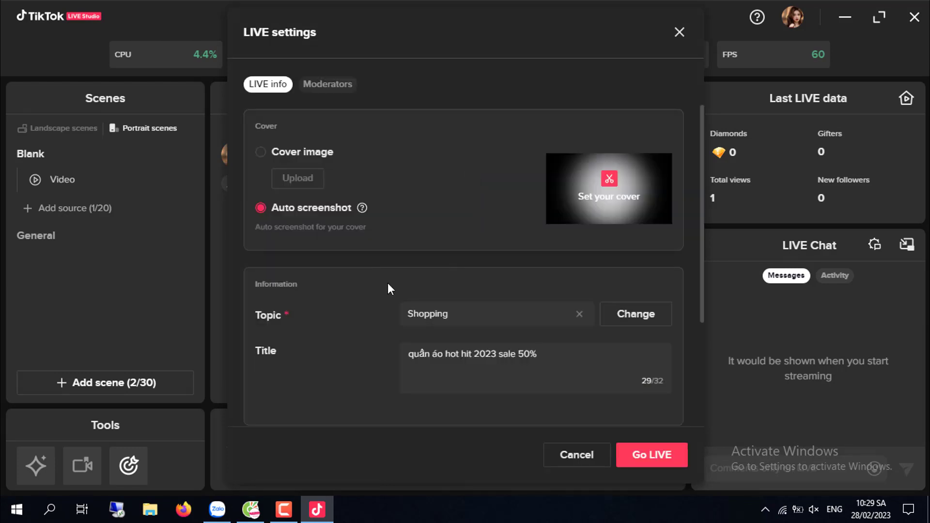
click(478, 361)
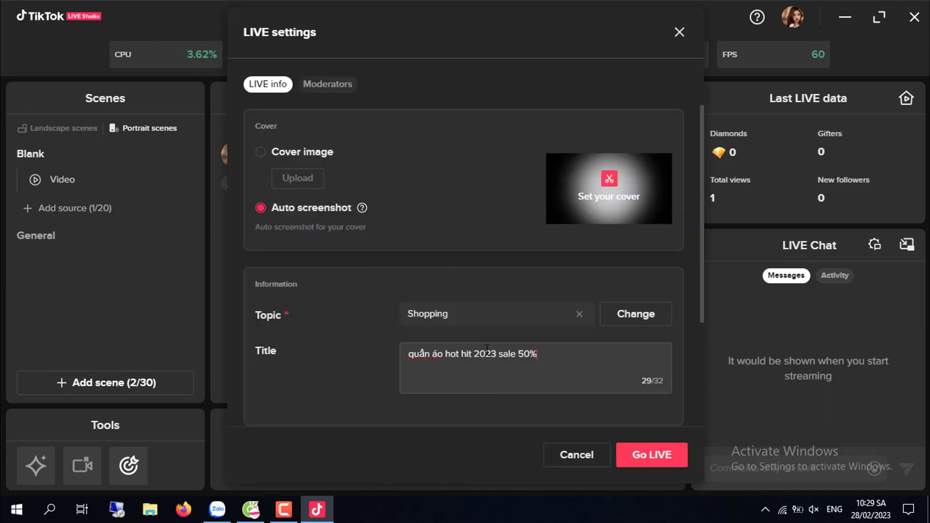
click(649, 458)
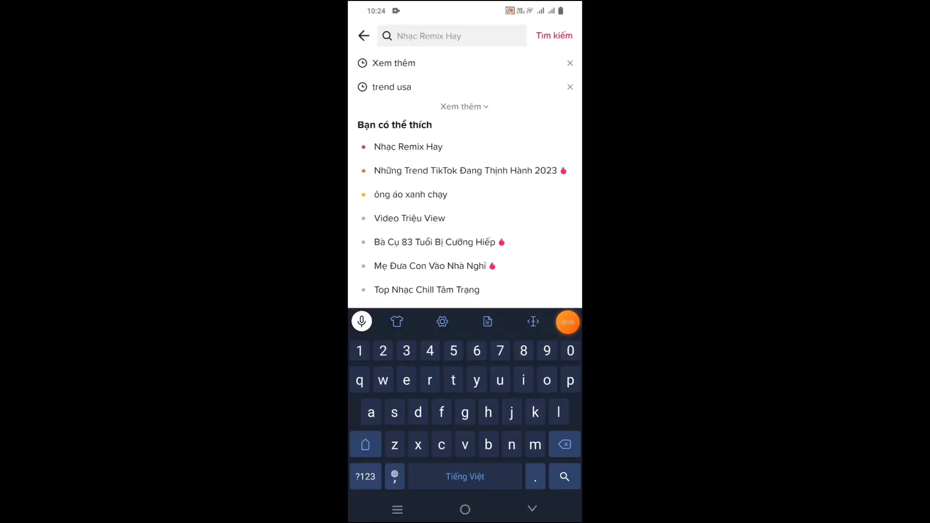
Step: Search the TikTok app for the streaming account's handle and open its LIVE result
text(gw1)
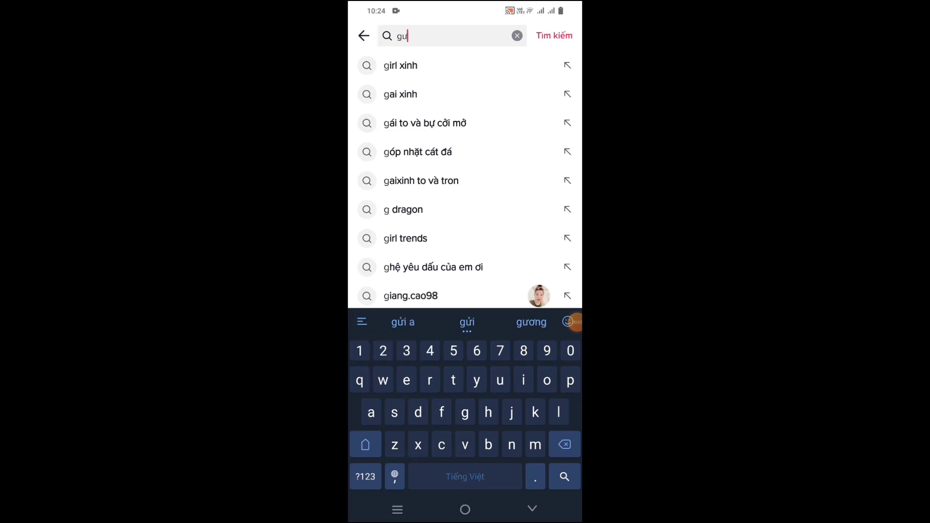
text(gj)
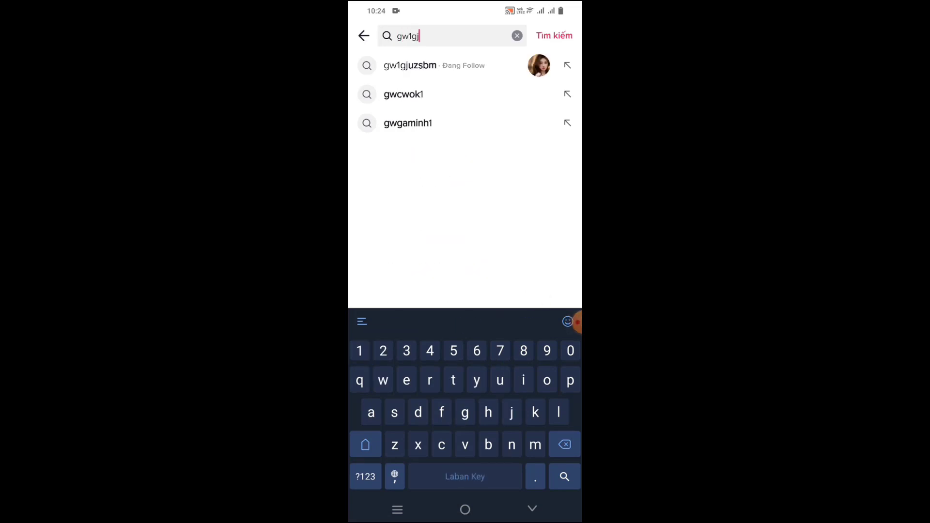
text(uzsbm)
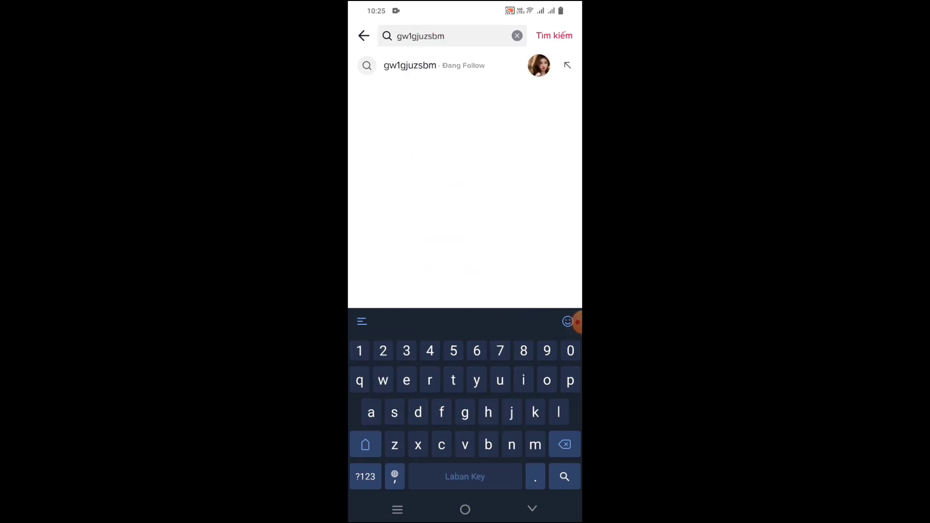
click(412, 65)
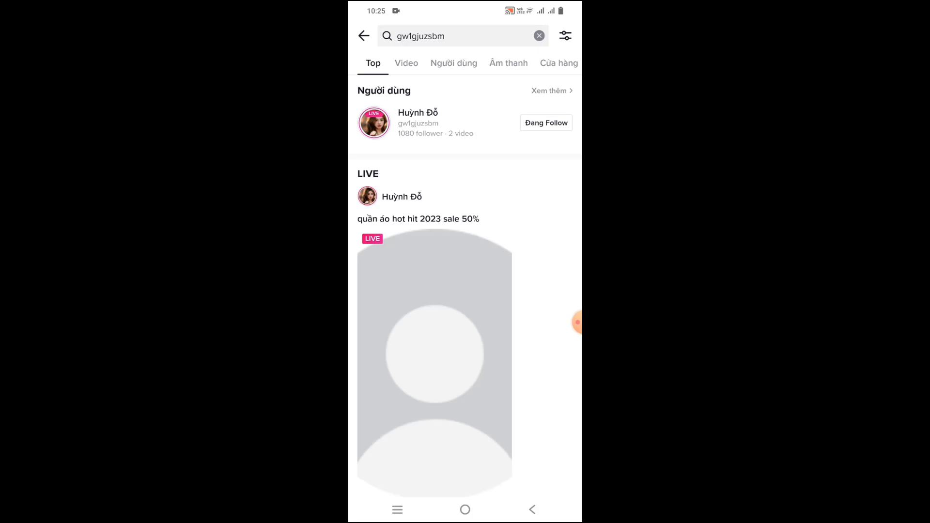
click(435, 363)
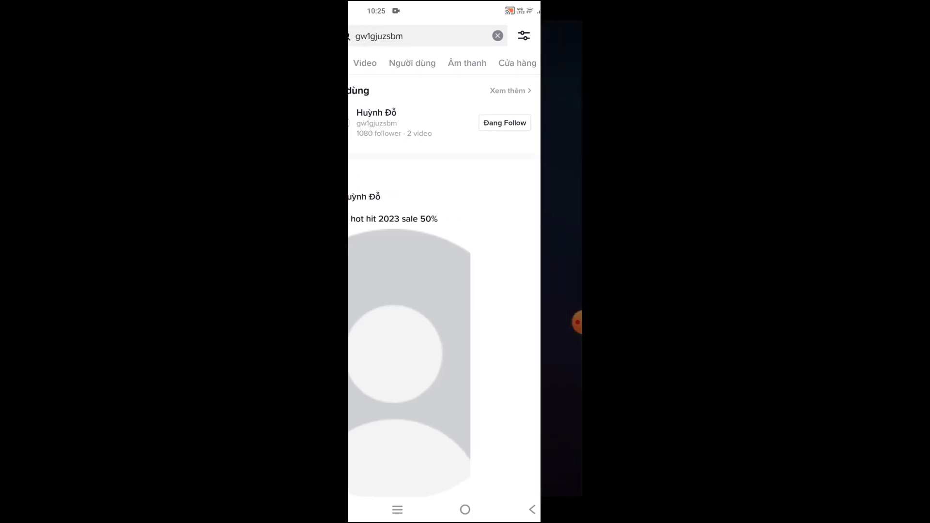